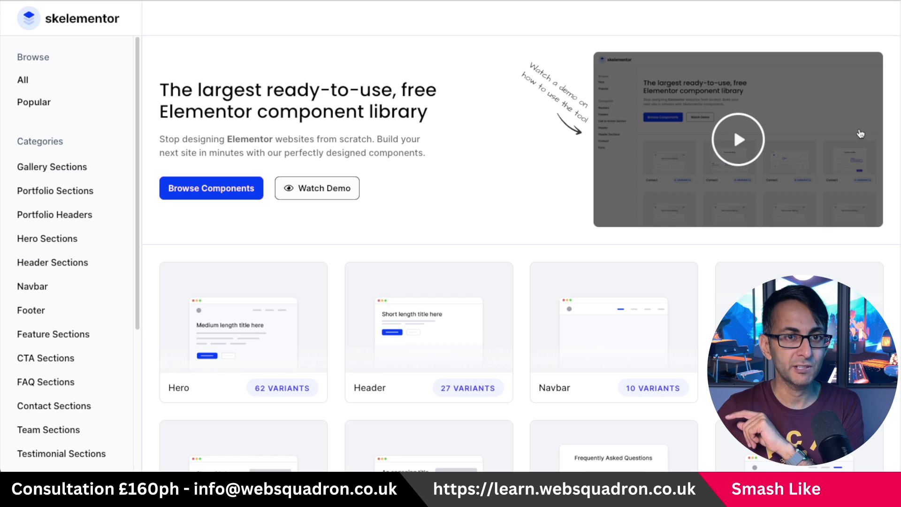
# Step: Open the Hero Sections category in the Skelementor library
pyautogui.scroll(-5, 453, 203)
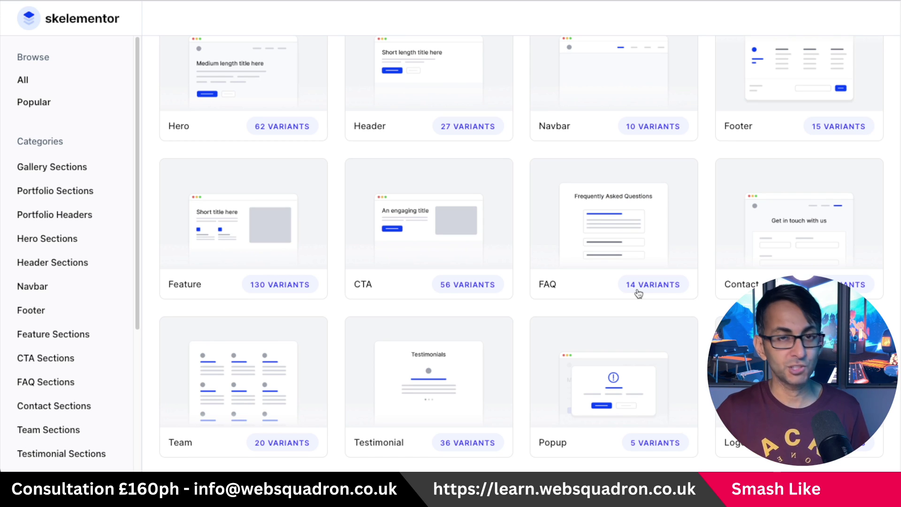
pyautogui.scroll(4, 495, 303)
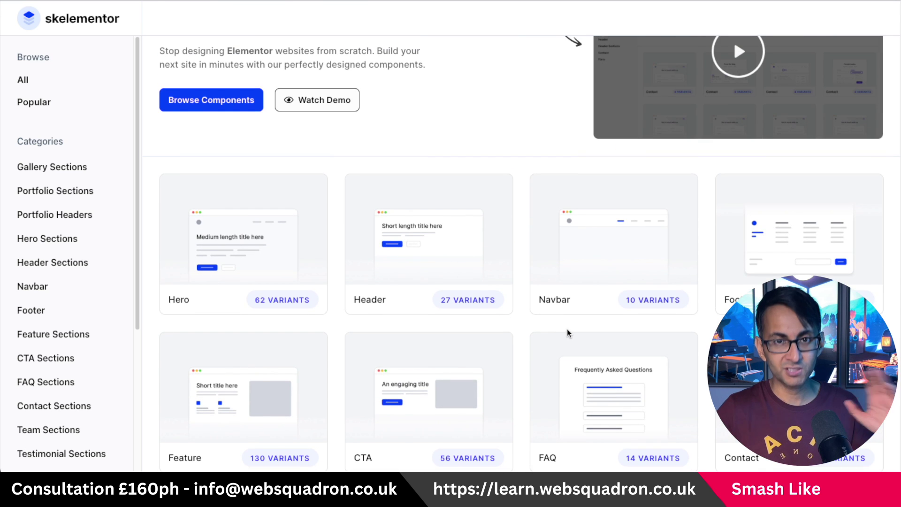
pyautogui.scroll(-3, 567, 328)
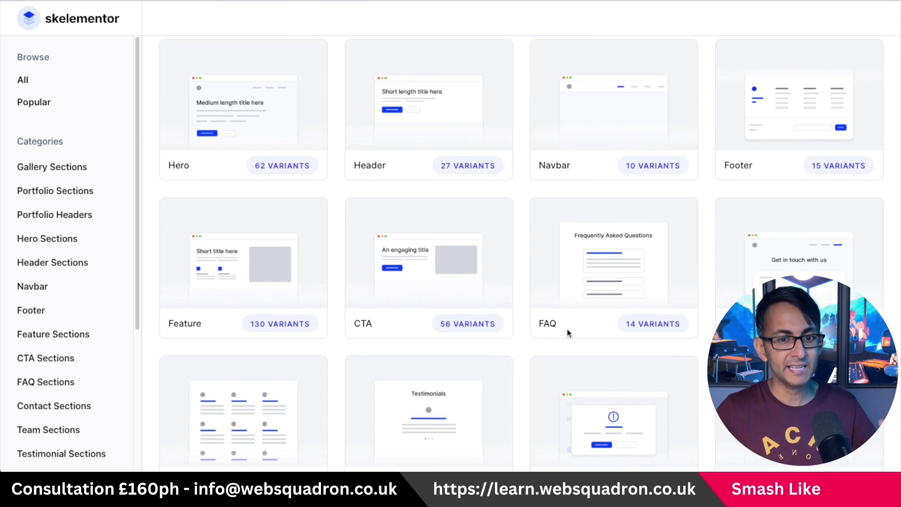
pyautogui.click(43, 240)
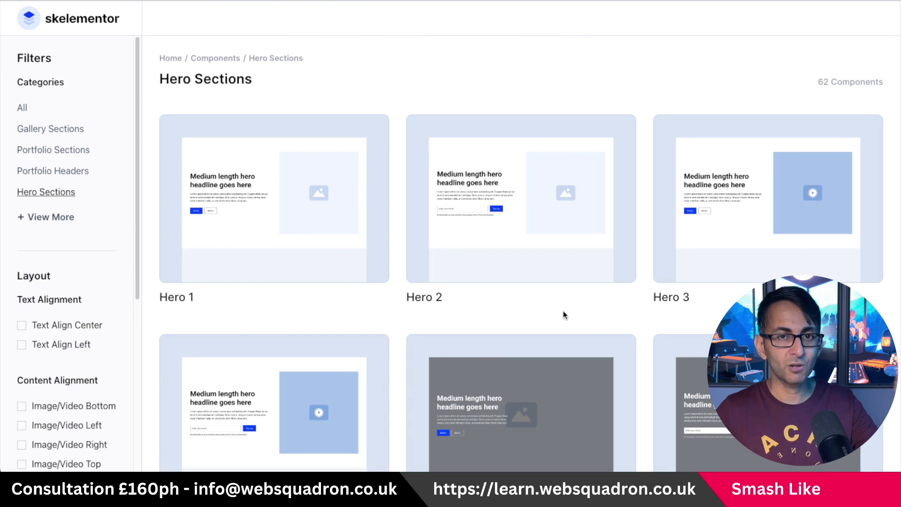
# Step: Find the Hero 13 video layout and copy it to the clipboard
pyautogui.scroll(-7, 542, 304)
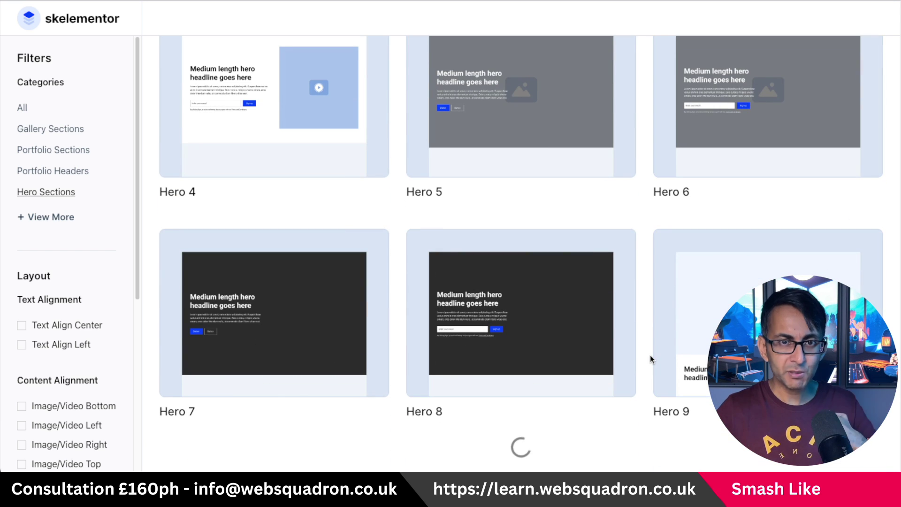
pyautogui.scroll(-2, 650, 357)
pyautogui.scroll(-12, 651, 358)
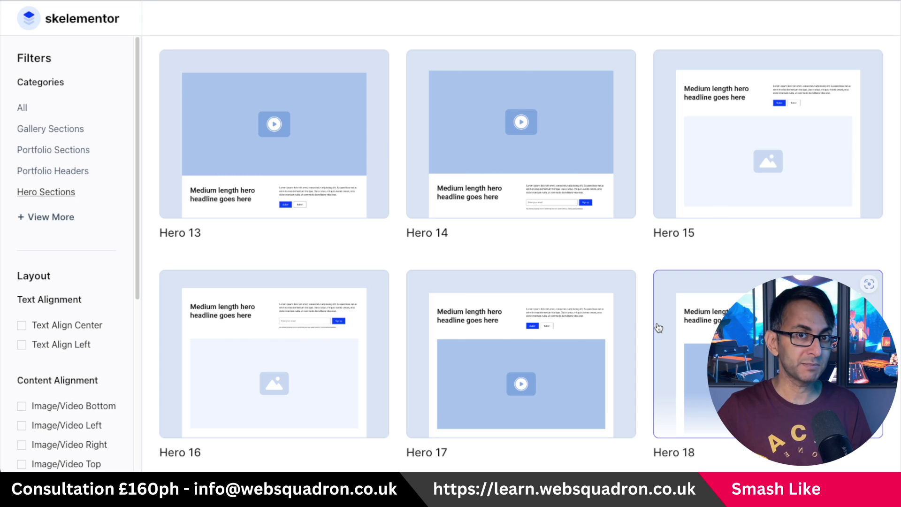
pyautogui.scroll(-1, 649, 283)
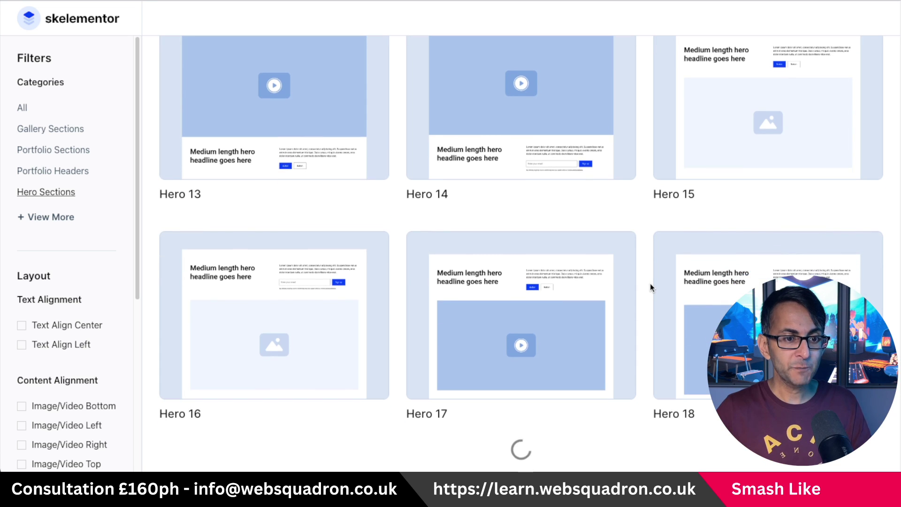
pyautogui.scroll(1, 666, 334)
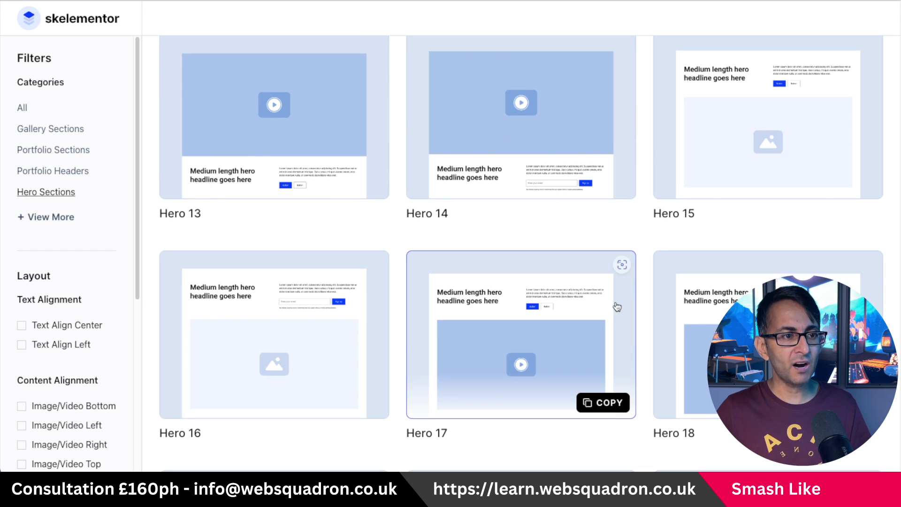
pyautogui.click(352, 186)
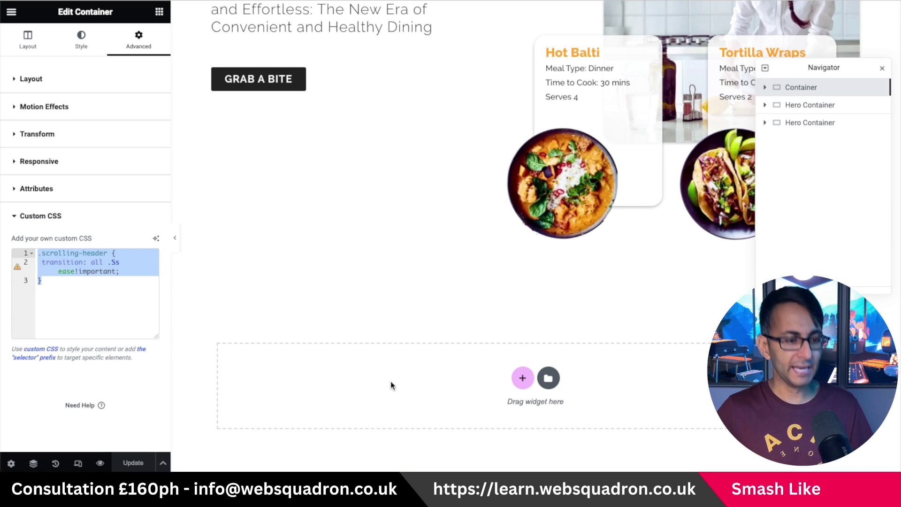
# Step: Paste the copied Hero 13 section into the empty container using Paste from other site
pyautogui.rightClick(370, 369)
pyautogui.click(396, 398)
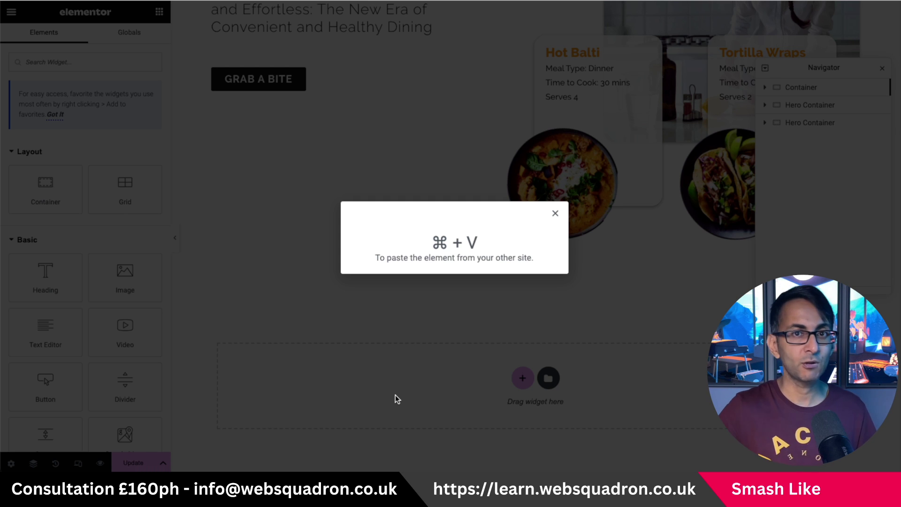
pyautogui.press('super+v')
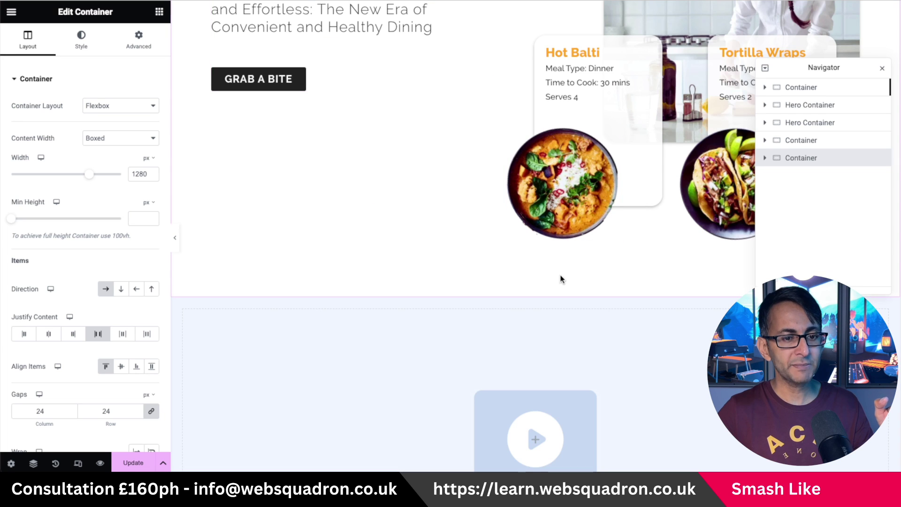
# Step: Inspect the pasted hero's structure in the Navigator: containers, heading, paragraph and two buttons
pyautogui.scroll(-8, 559, 275)
pyautogui.scroll(-2, 560, 275)
pyautogui.scroll(4, 594, 272)
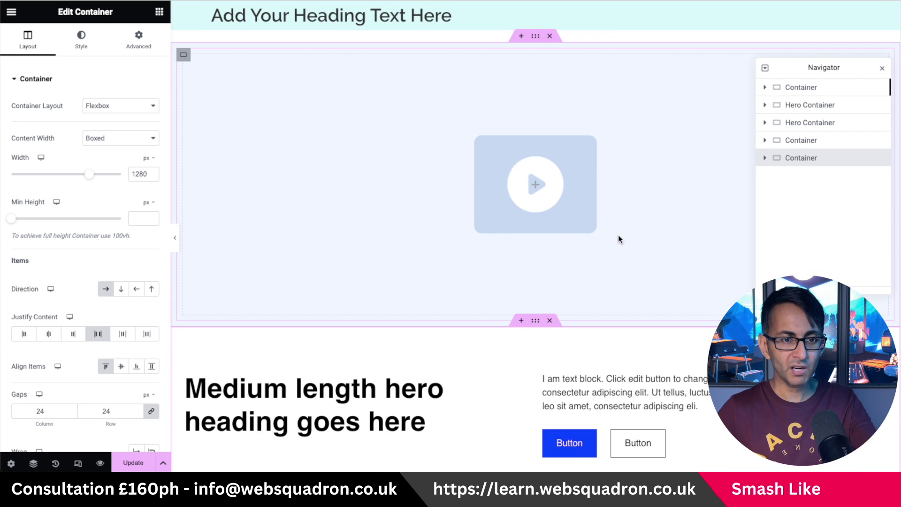
pyautogui.click(765, 158)
pyautogui.moveTo(824, 67); pyautogui.dragTo(275, 57)
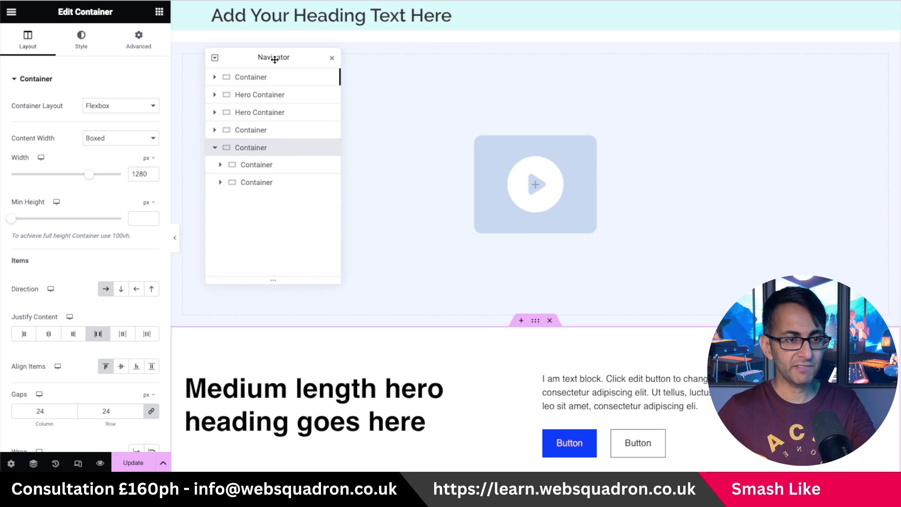
pyautogui.click(220, 164)
pyautogui.click(222, 198)
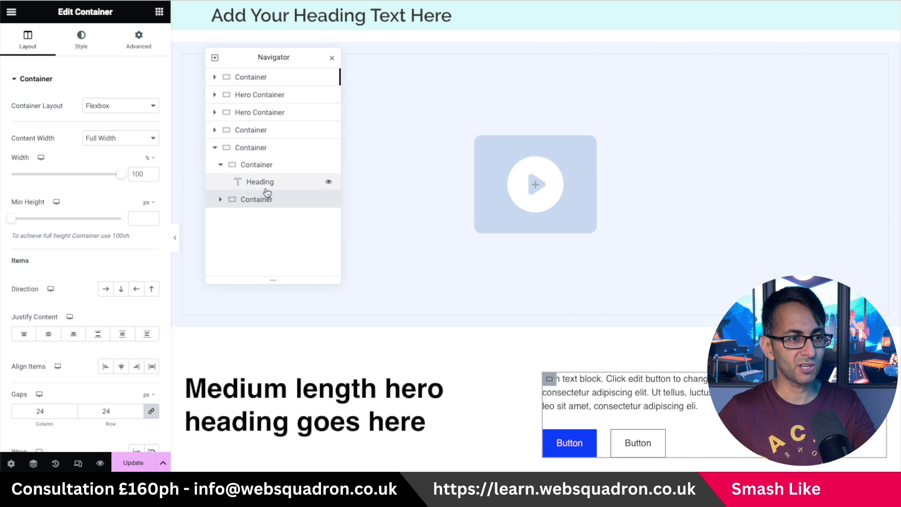
pyautogui.click(220, 199)
pyautogui.click(237, 182)
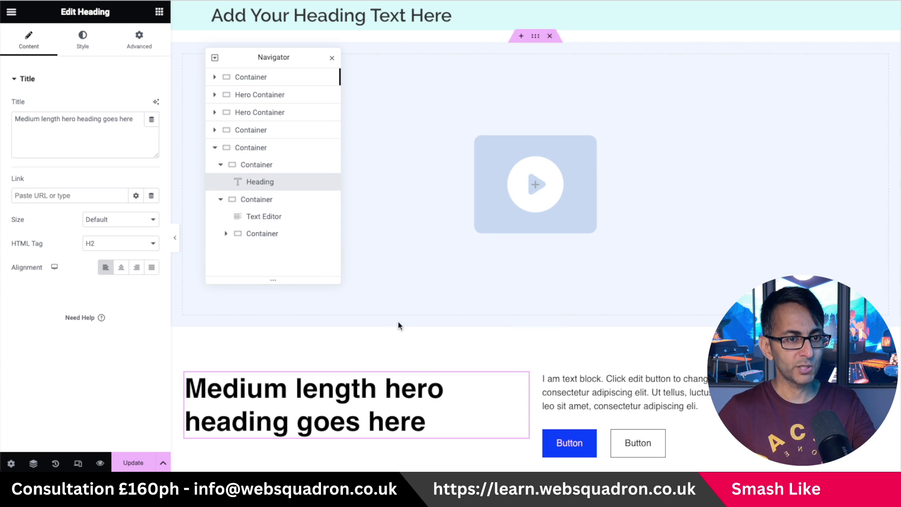
pyautogui.click(263, 216)
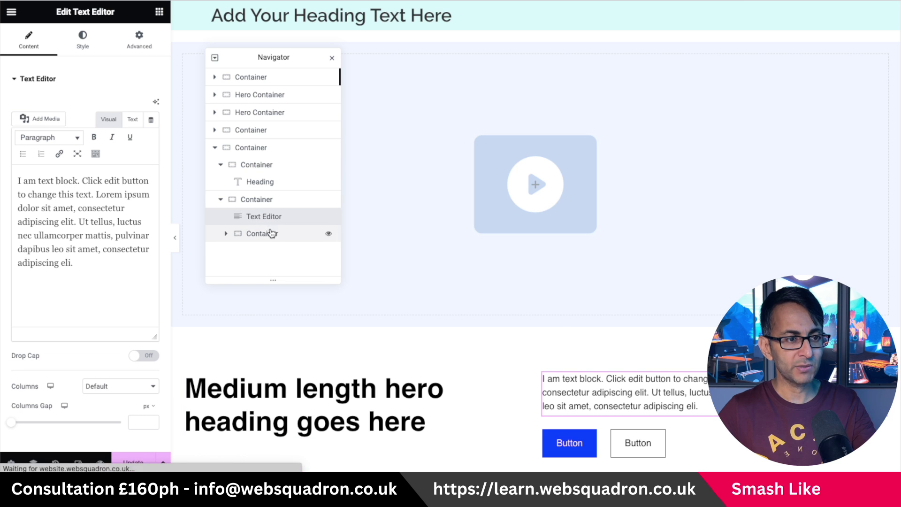
pyautogui.click(226, 233)
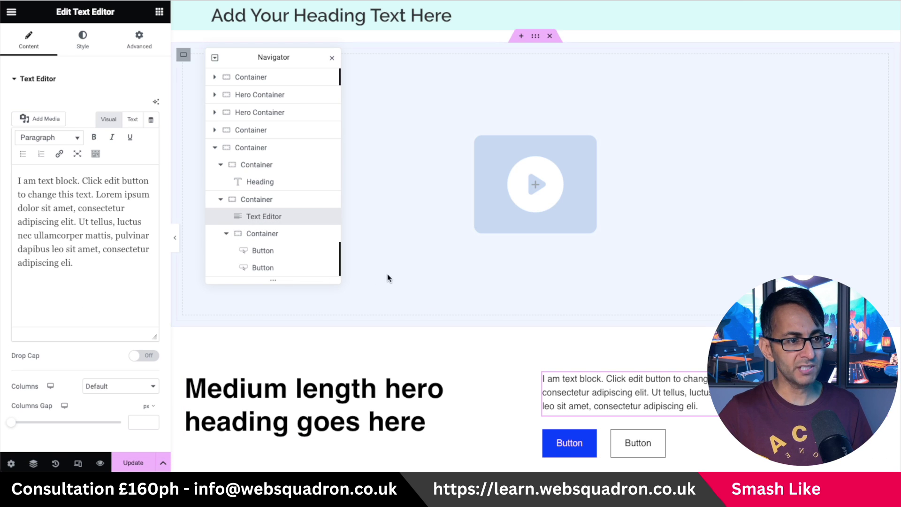
pyautogui.scroll(-3, 676, 277)
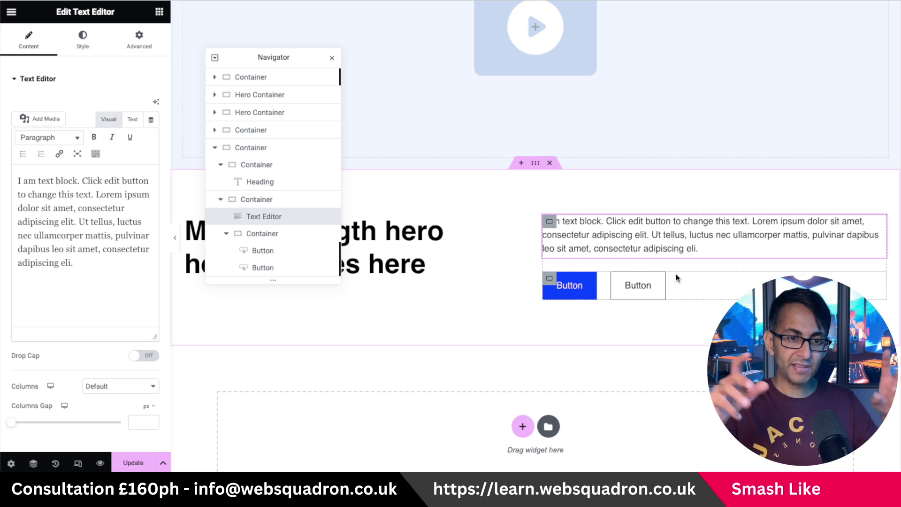
# Step: Close the Navigator, preview the hero at Mobile Portrait, then return to Desktop
pyautogui.click(332, 58)
pyautogui.click(79, 464)
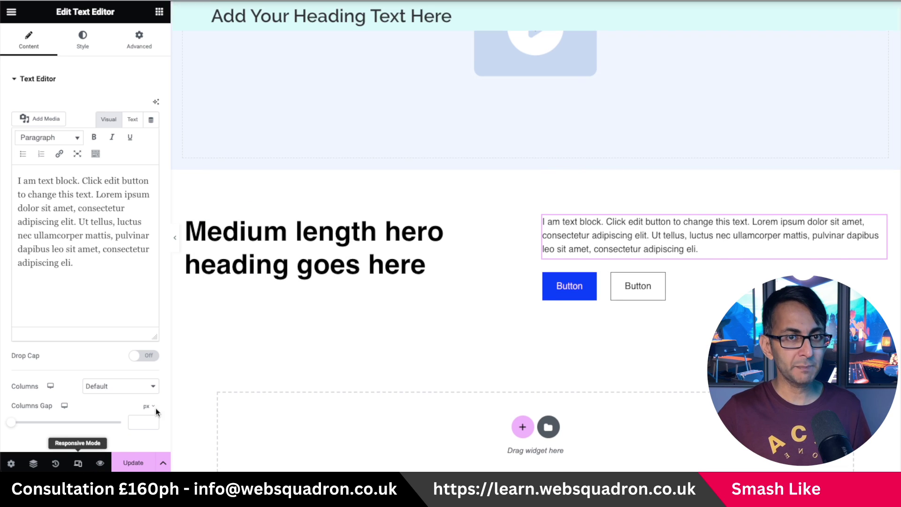
pyautogui.click(509, 12)
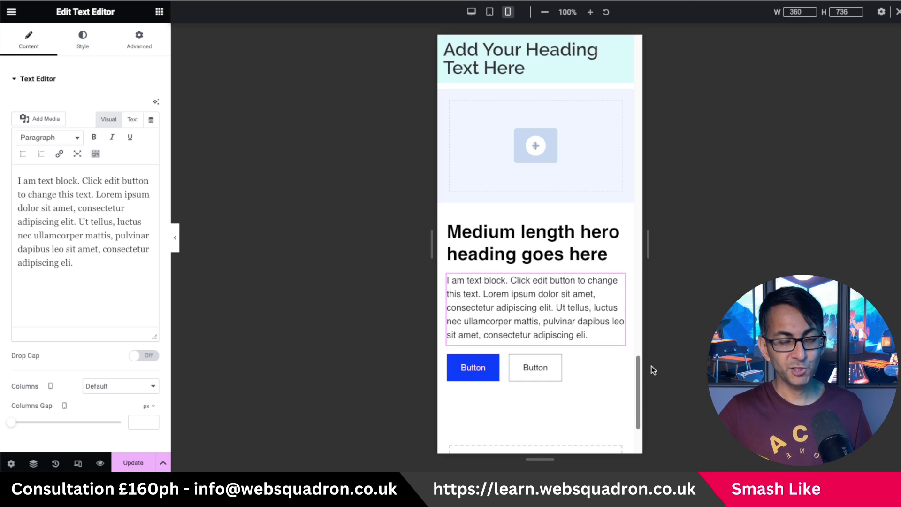
pyautogui.click(471, 12)
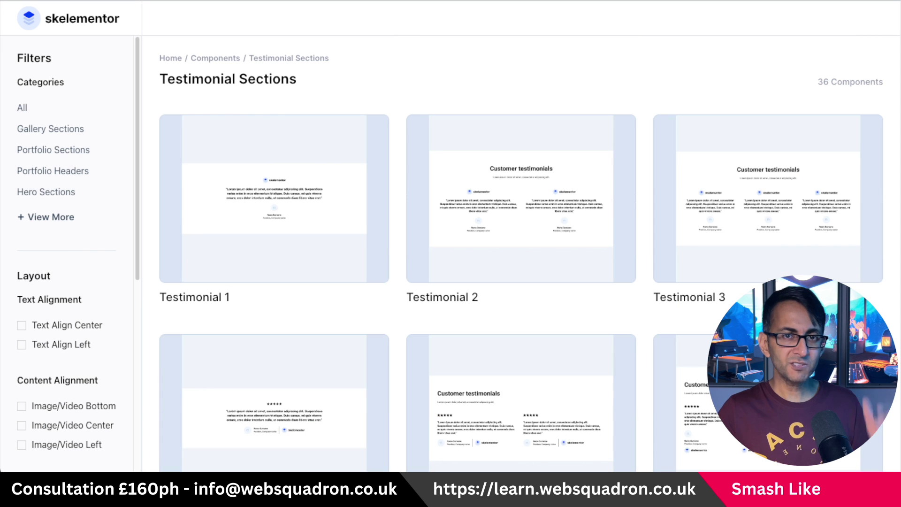
# Step: Scroll through the Testimonial sections gallery
pyautogui.scroll(-7, 521, 254)
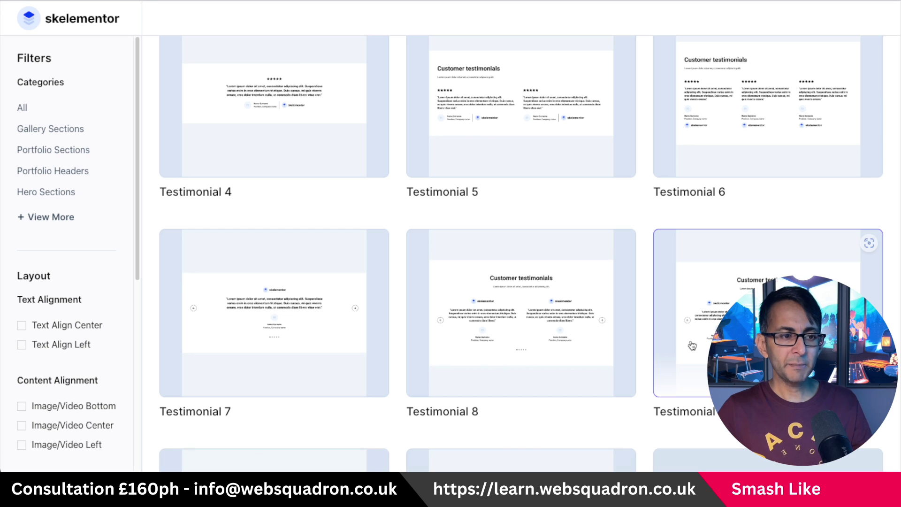
pyautogui.scroll(-8, 704, 351)
pyautogui.scroll(-5, 692, 346)
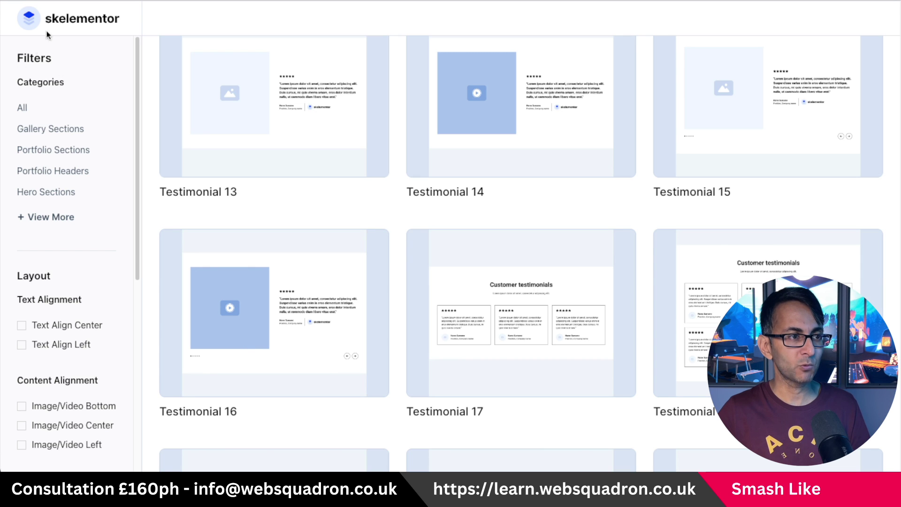
# Step: Return to the Skelementor home page and open the Team Sections gallery
pyautogui.click(68, 22)
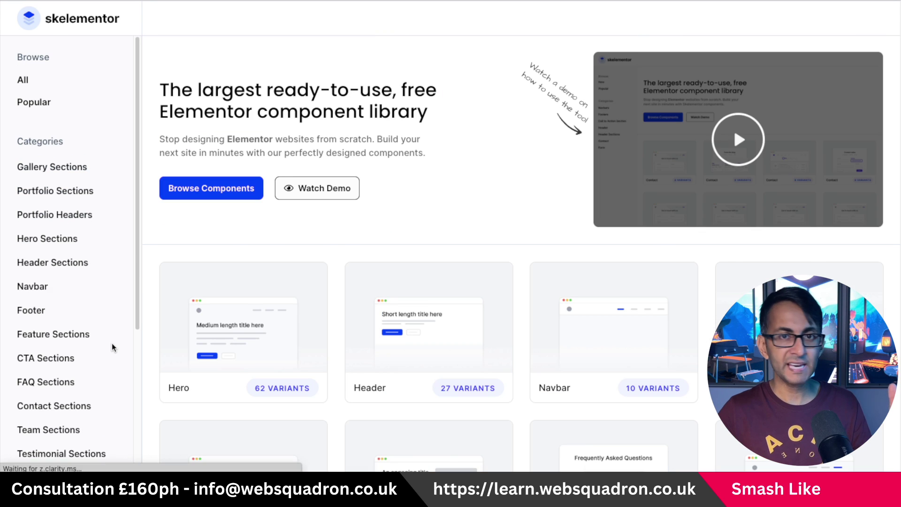
pyautogui.click(52, 429)
pyautogui.scroll(-5, 543, 354)
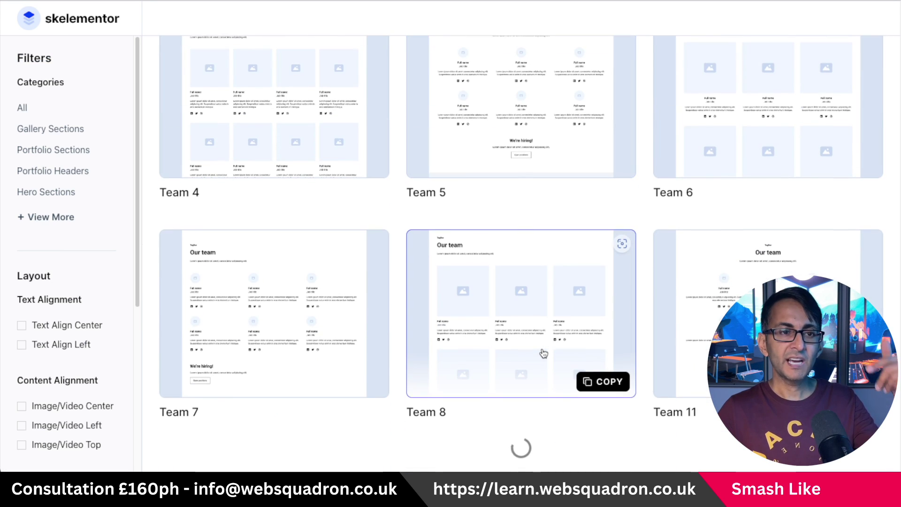
pyautogui.scroll(5, 543, 352)
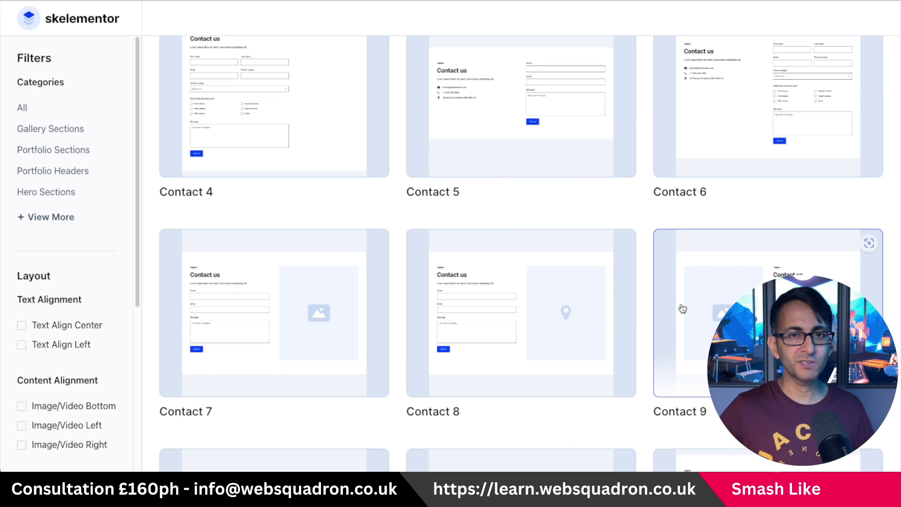
# Step: Browse the Contact 13 to Contact 27 layouts, then return to the Skelementor home page
pyautogui.scroll(-4, 677, 295)
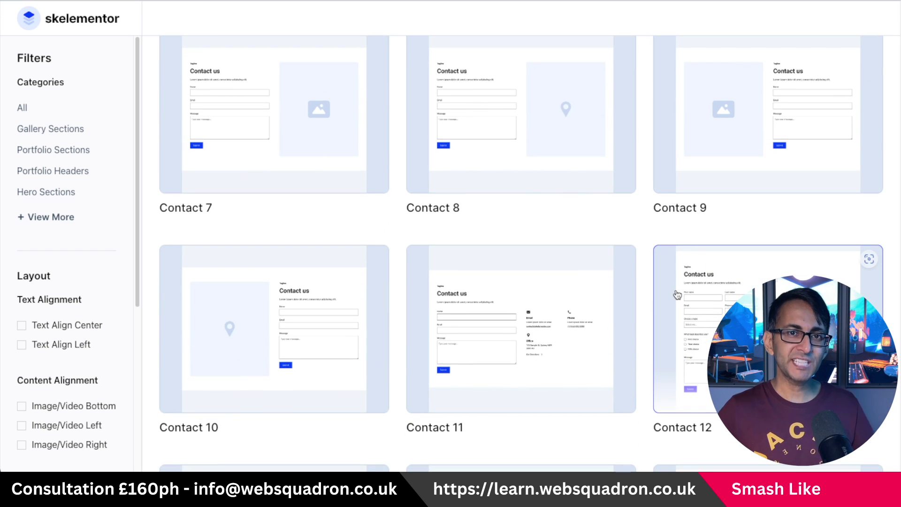
pyautogui.scroll(-8, 677, 294)
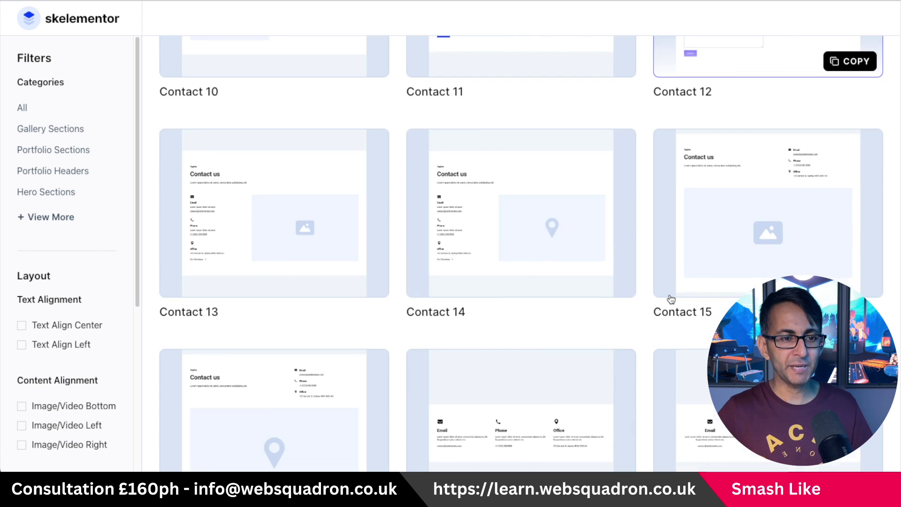
pyautogui.scroll(5, 677, 295)
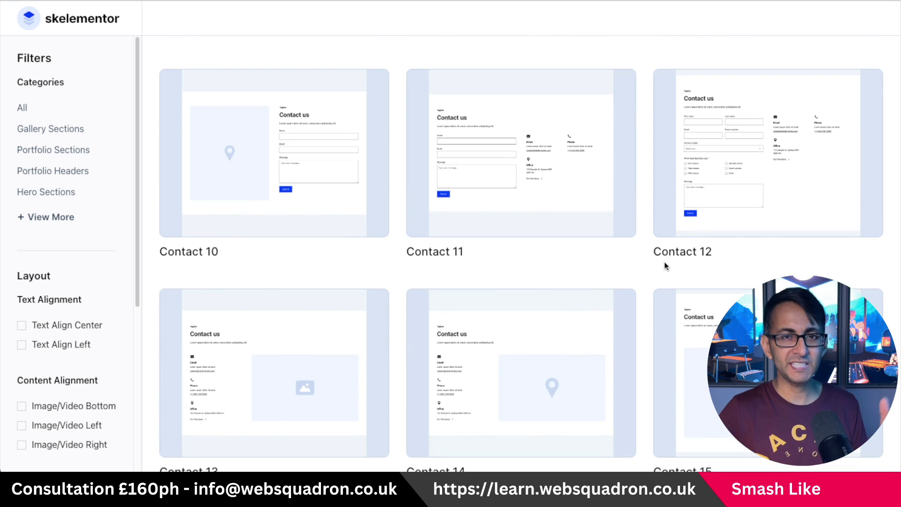
pyautogui.scroll(-5, 664, 263)
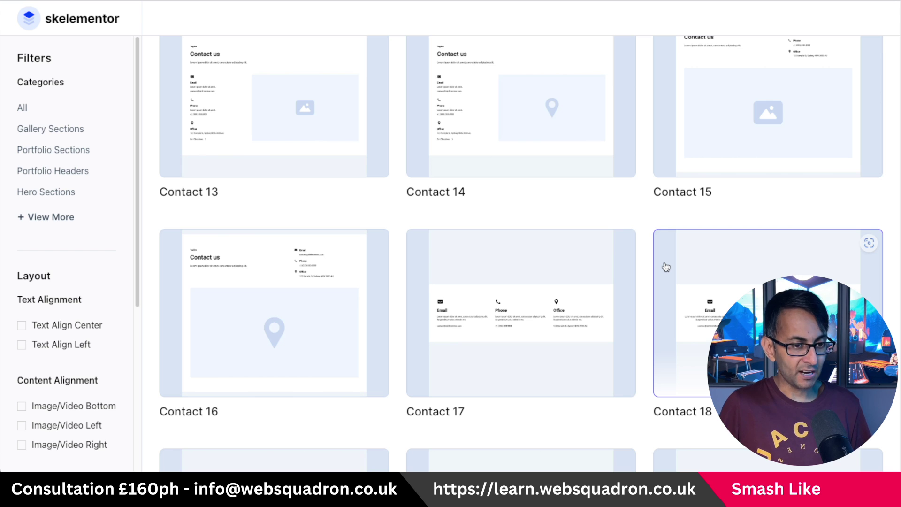
pyautogui.moveTo(336, 275)
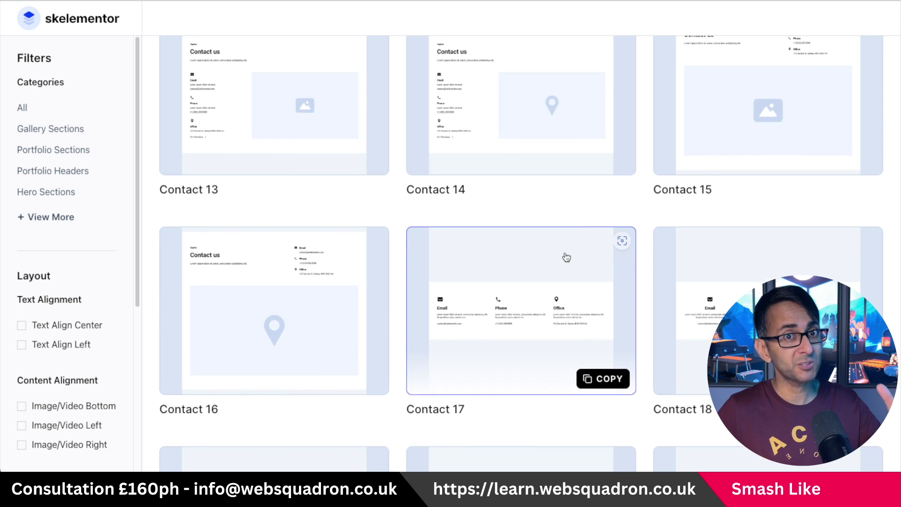
pyautogui.scroll(-5, 796, 215)
pyautogui.scroll(-7, 796, 215)
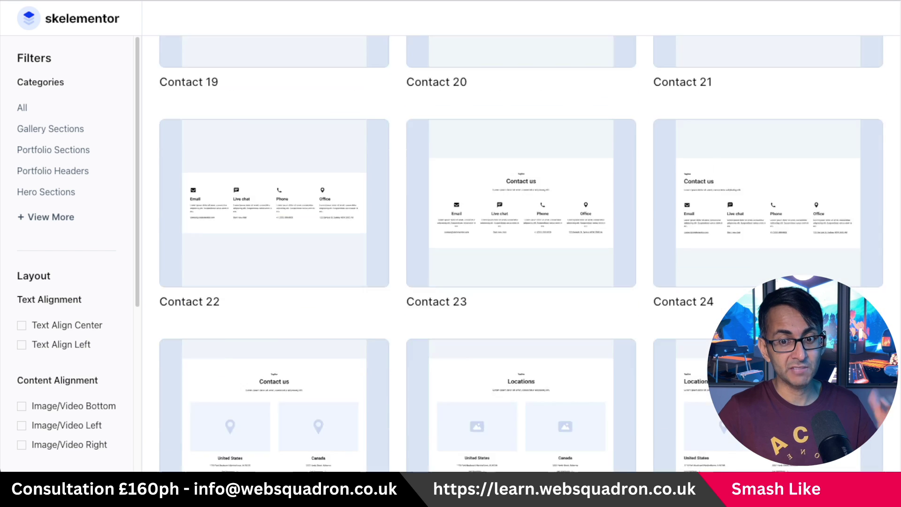
pyautogui.click(105, 30)
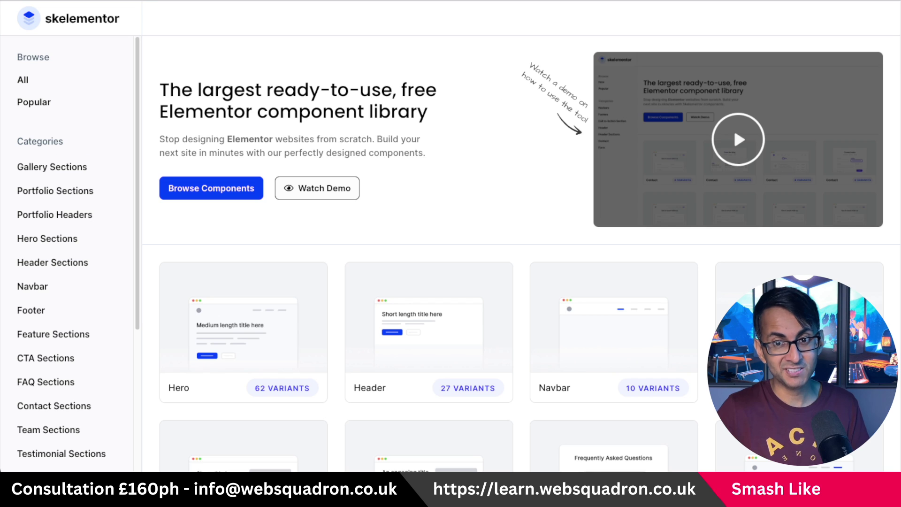
pyautogui.scroll(-5, 604, 317)
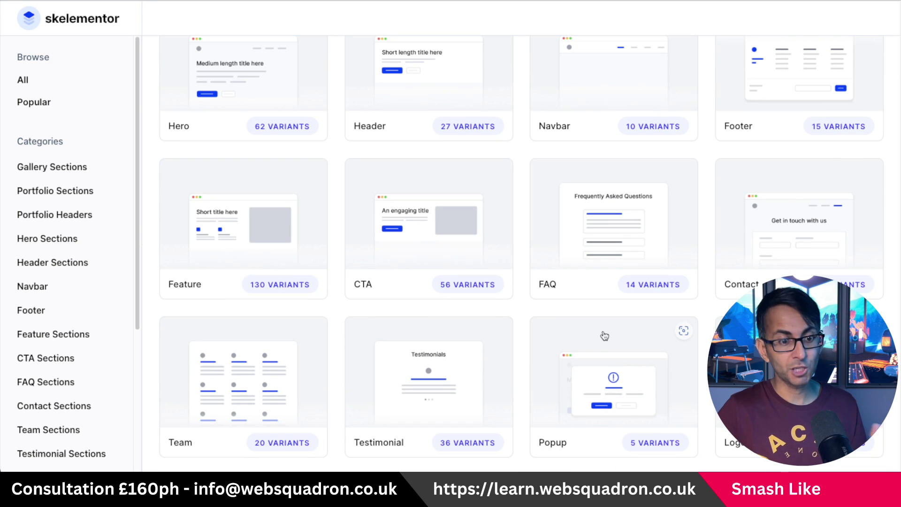